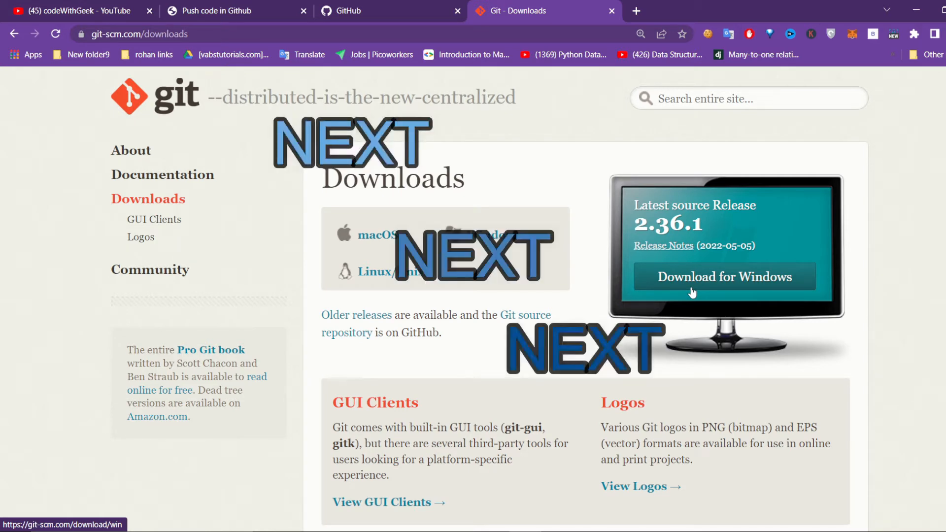
Open GitHub's form for creating a new repository
left_click(248, 3)
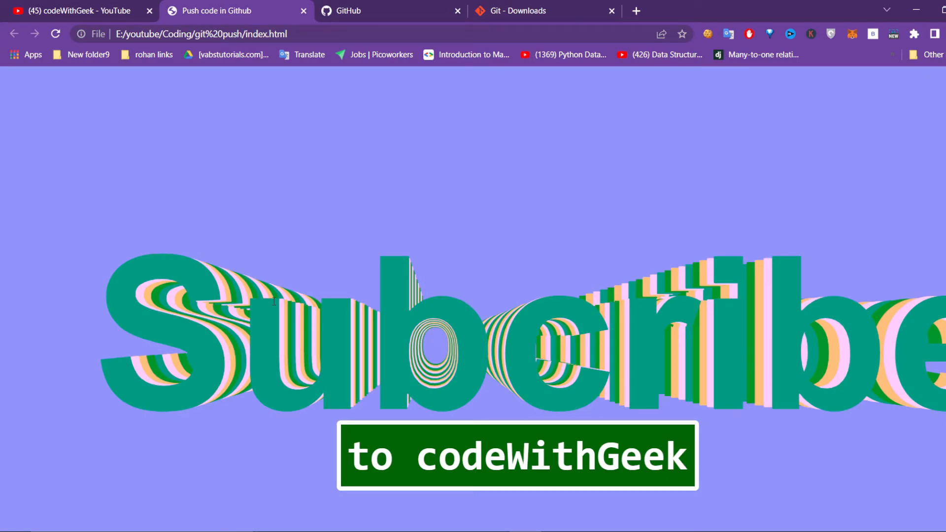
left_click(356, 7)
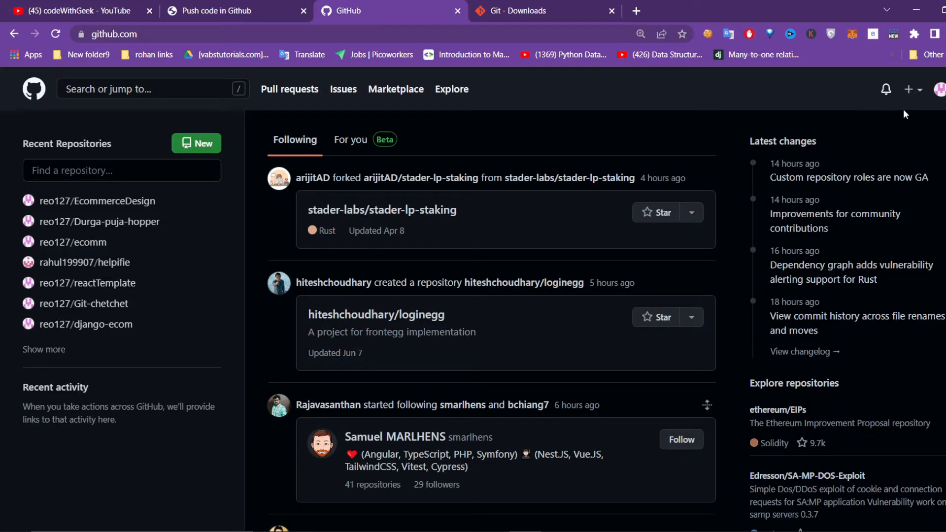
left_click(908, 91)
left_click(586, 97)
left_click(908, 94)
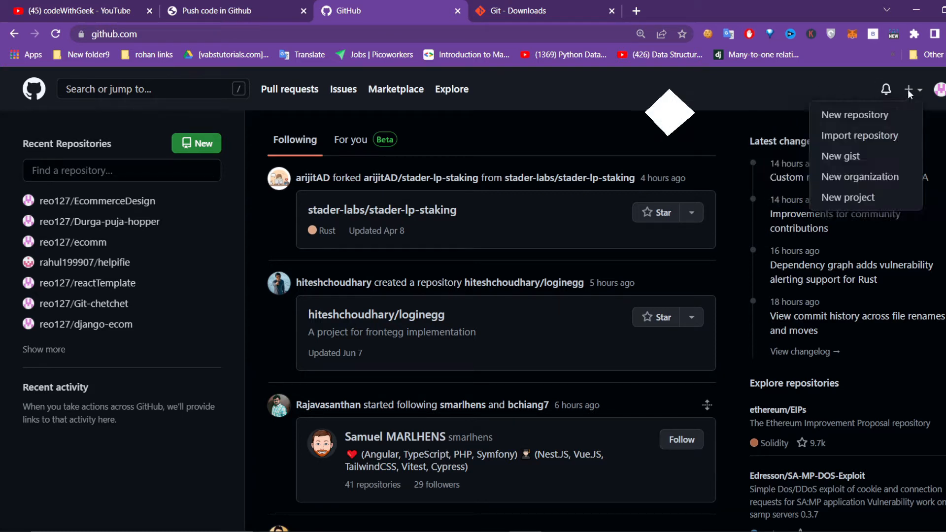
left_click(856, 118)
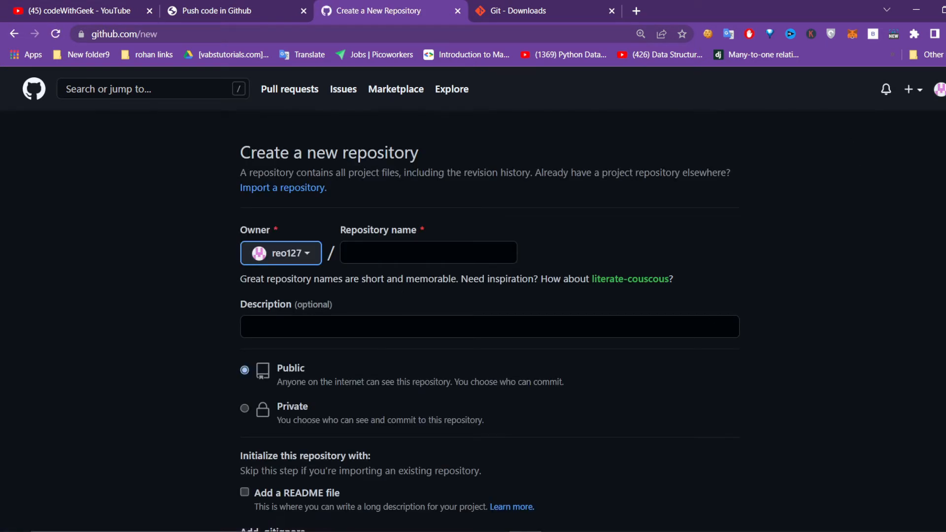
Name the new repository gitpush and create it as a public repository without a README, .gitignore or license
left_click(397, 249)
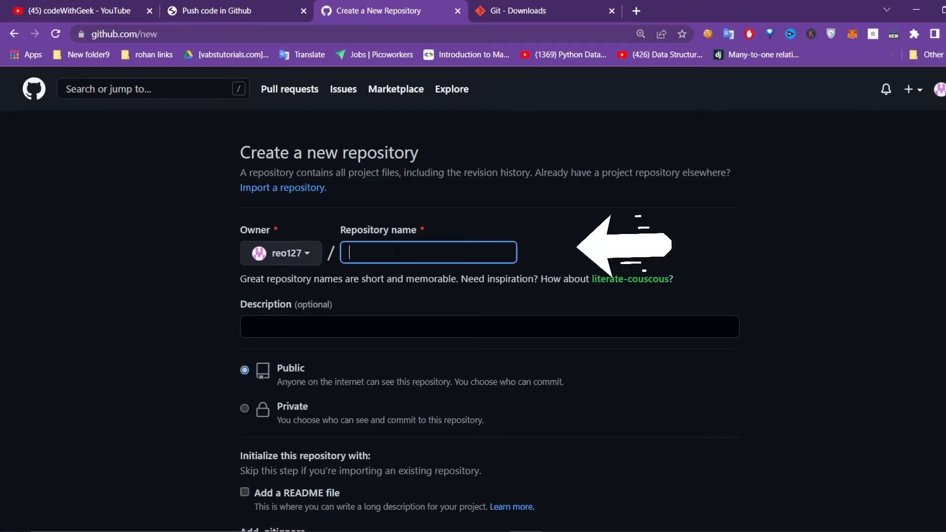
type("gitpush")
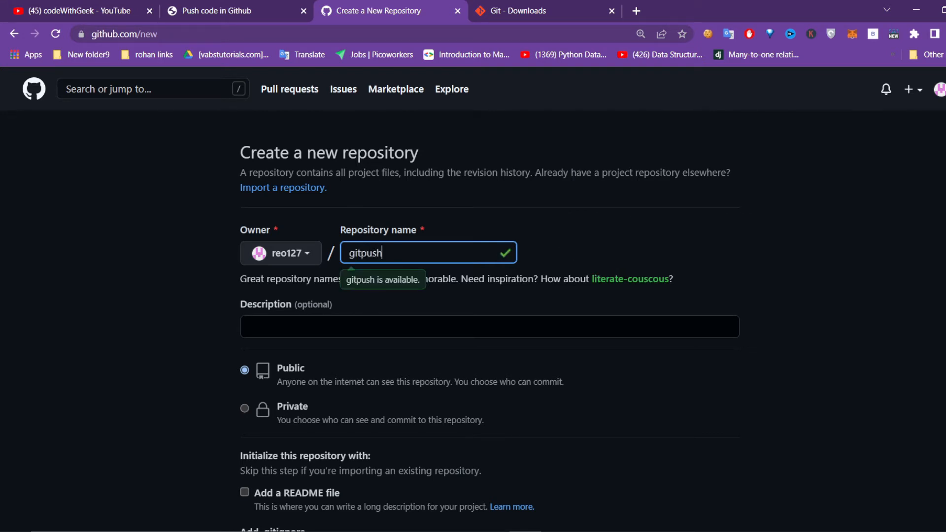
scroll(281, 315, "down", 5)
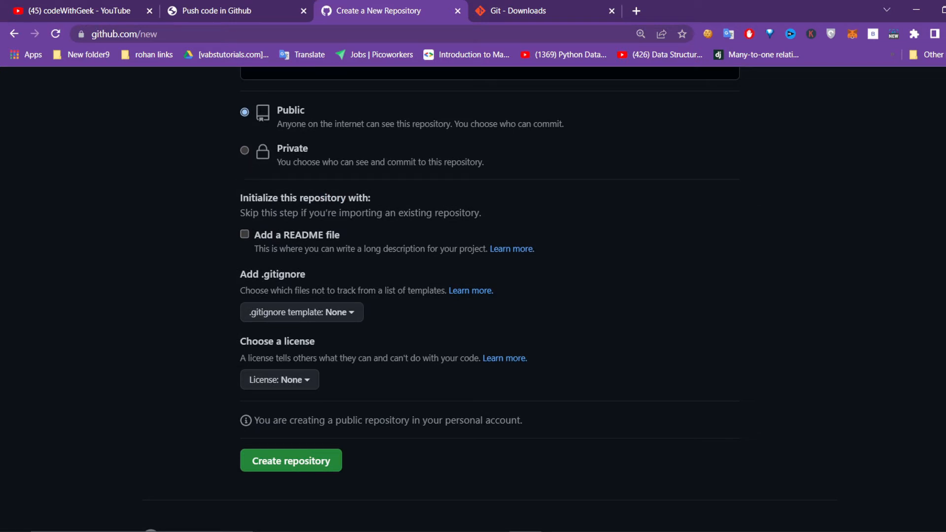
left_click(290, 466)
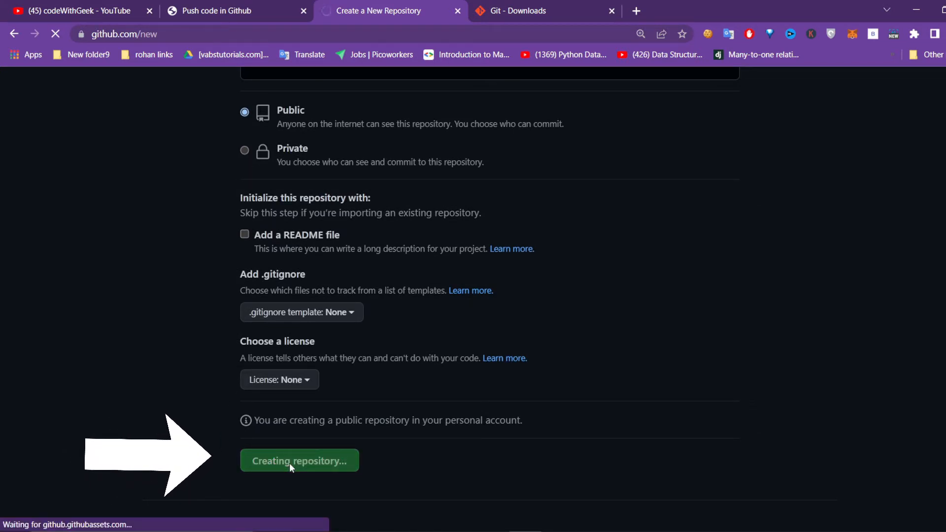
scroll(202, 350, "down", 4)
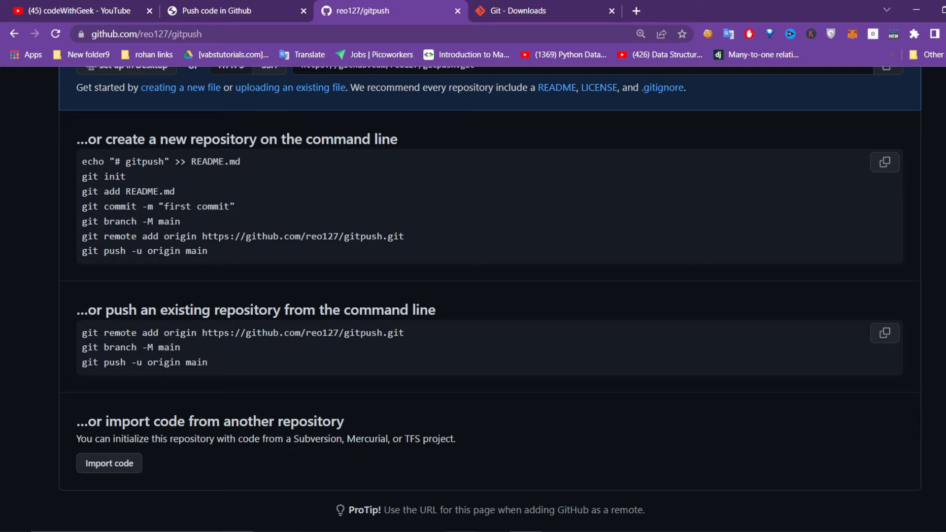
Switch to VS Code and initialize a Git repository in the new git project folder with git init
mouse_move(461, 531)
left_click(461, 473)
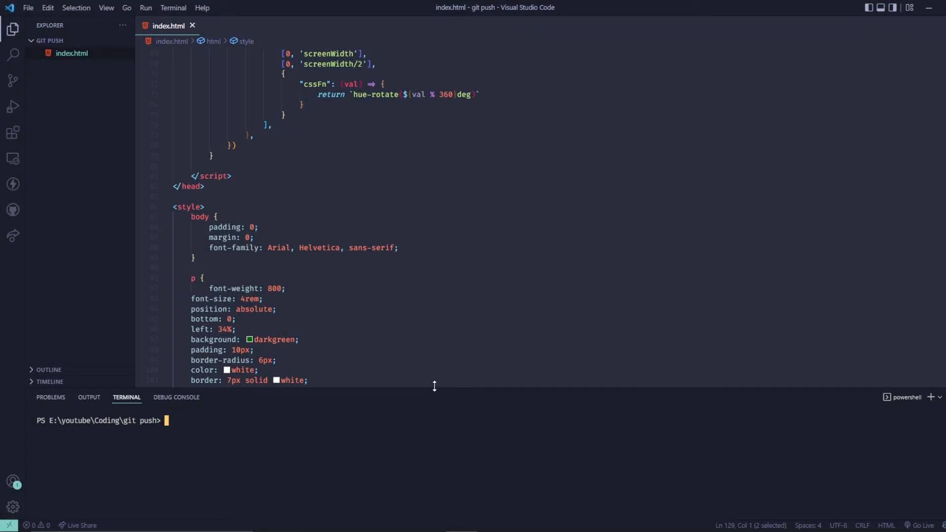
left_click_drag(434, 385, 441, 377)
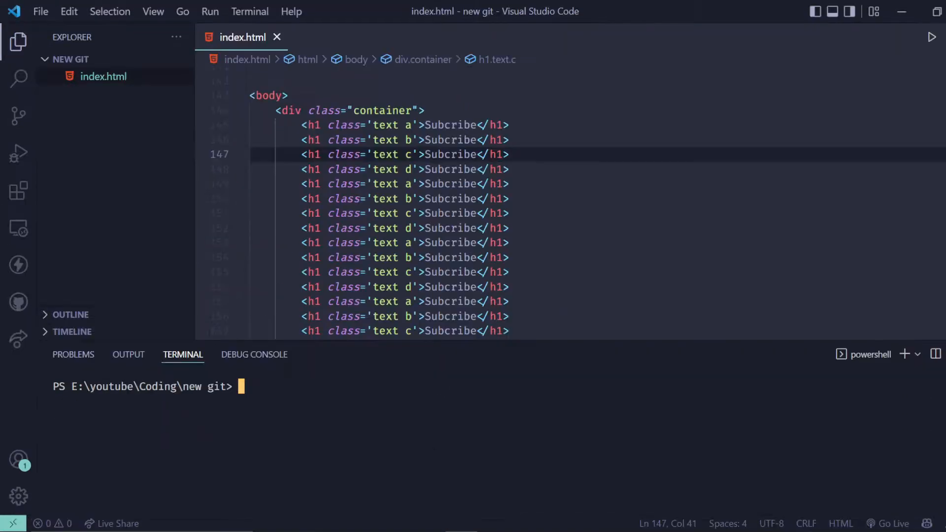
type("git init")
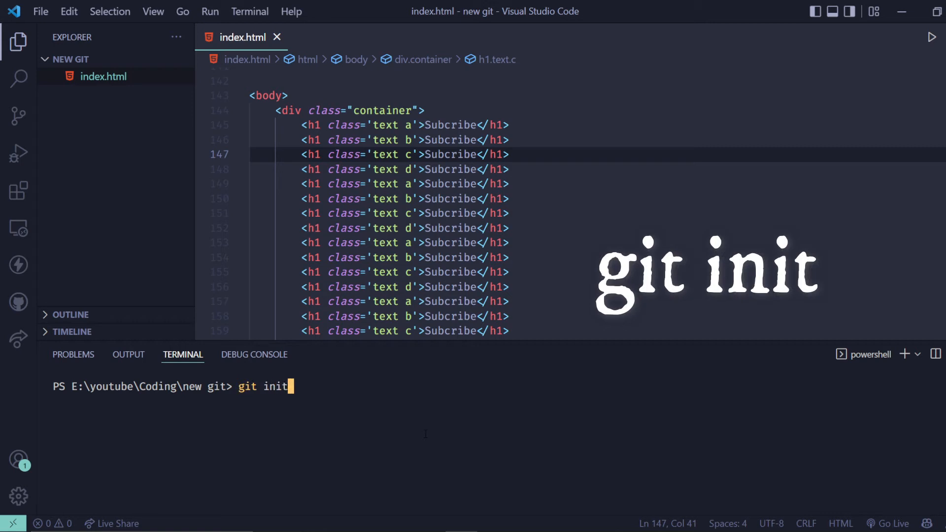
key("Return")
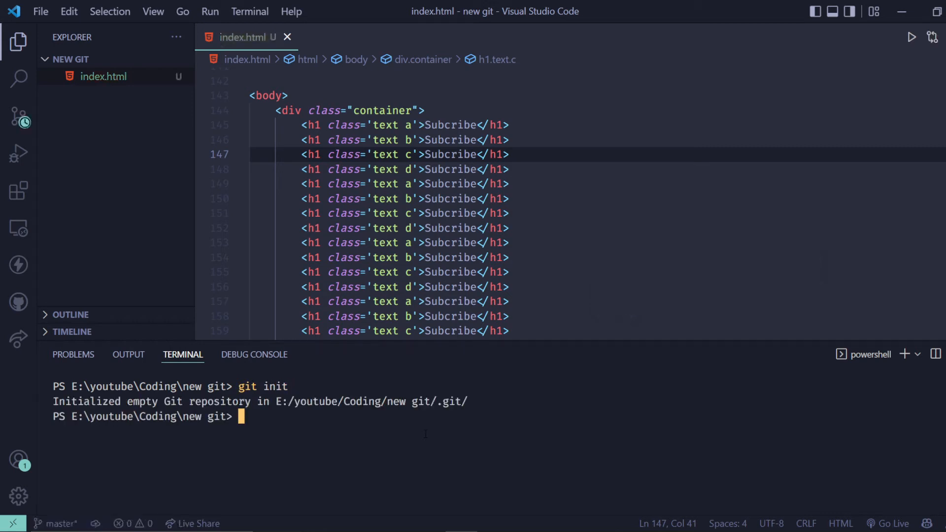
Clear the terminal and stage all project files with git add
type("cls")
key("Return")
type("git add .")
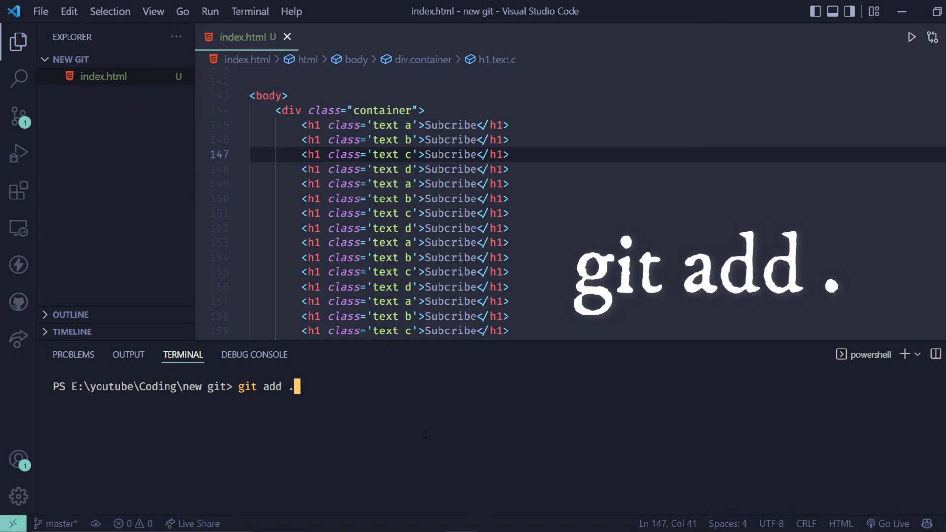
key("Return")
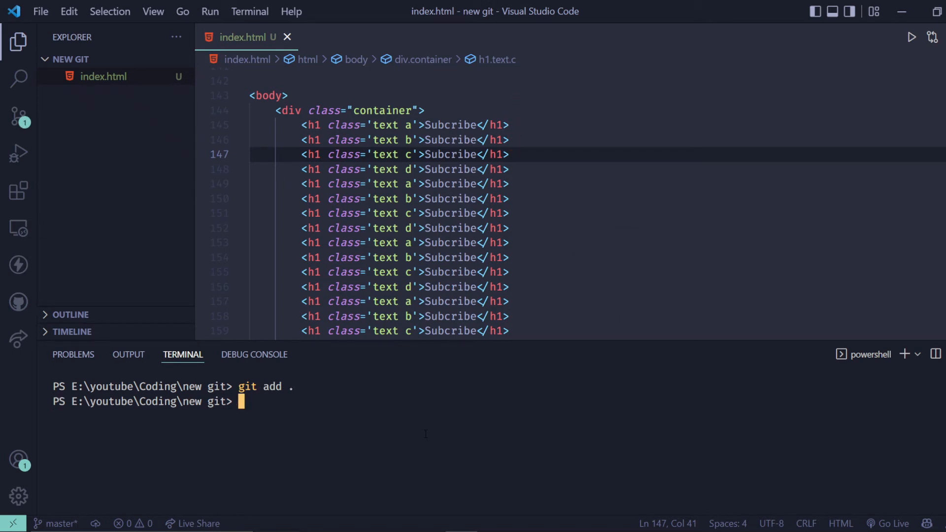
Commit the staged files with git commit -m "init" and clear the terminal
type("git c")
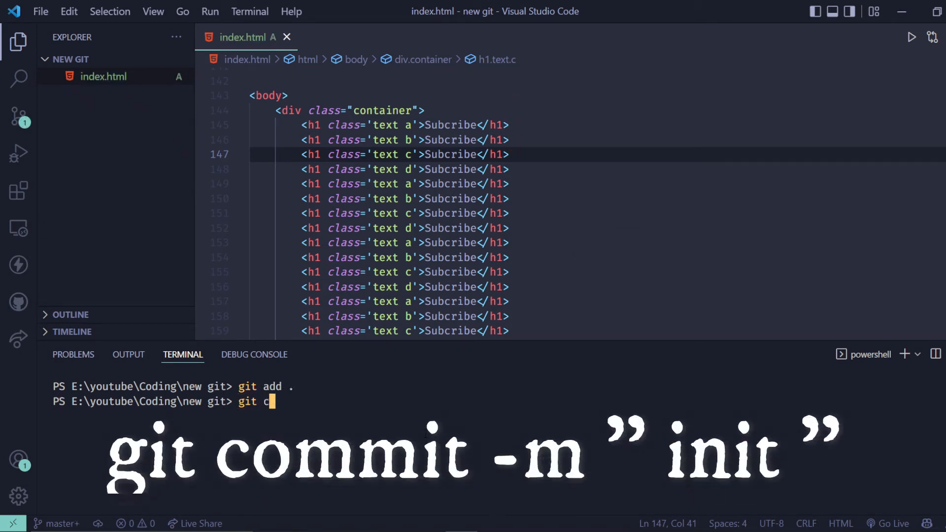
type("ommit ")
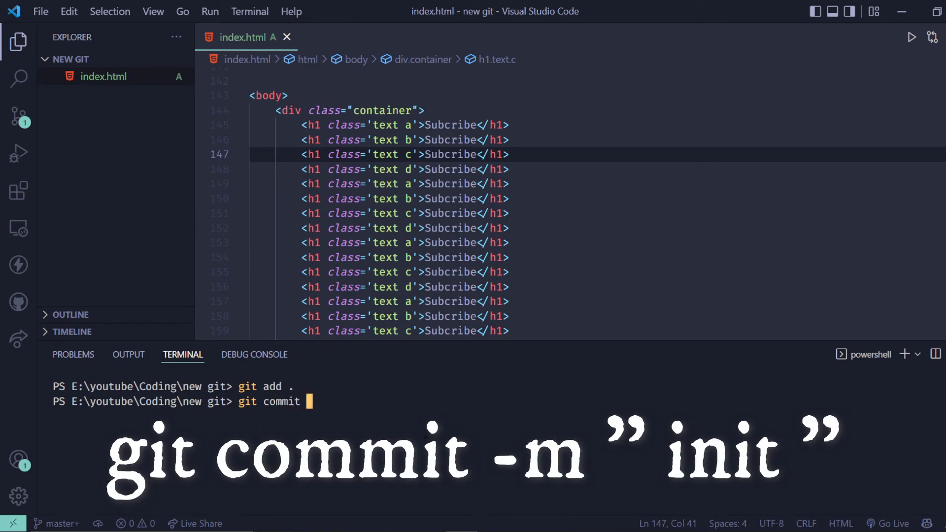
type("-m \"init")
key("Return")
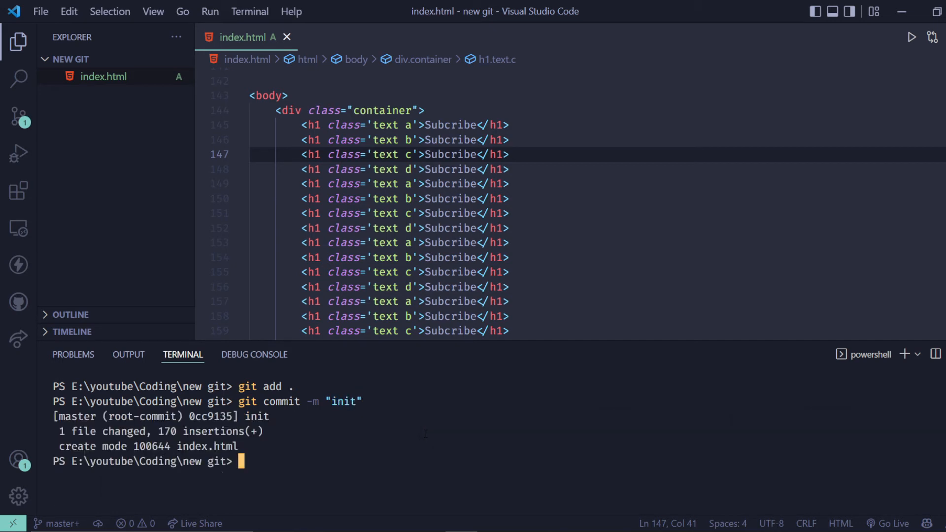
type("cls")
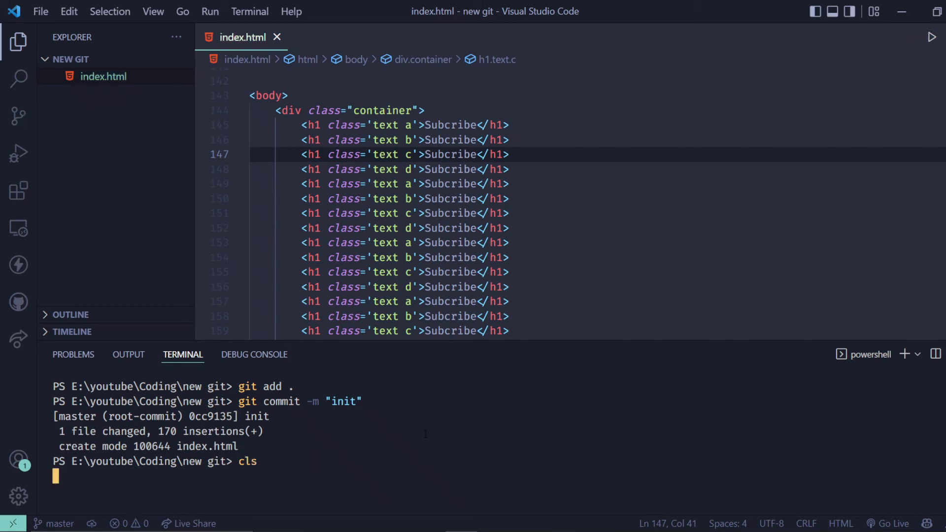
key("Return")
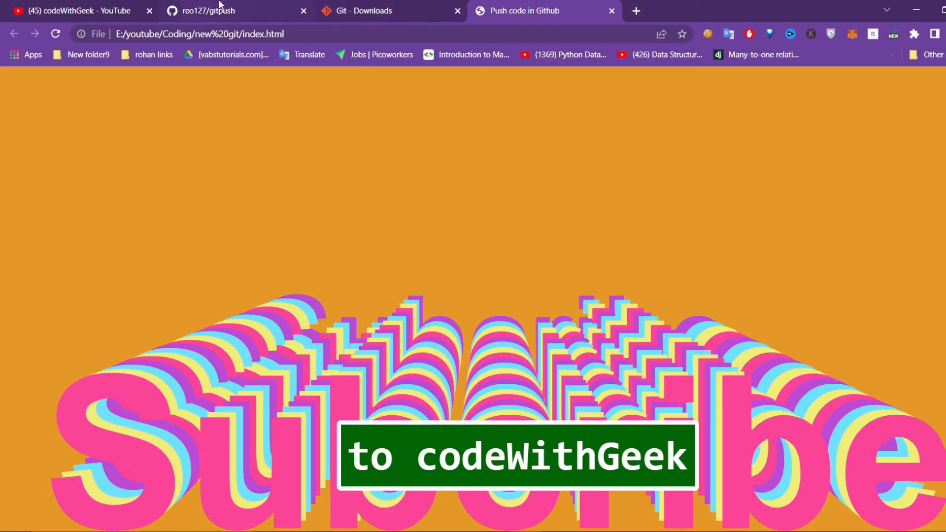
Copy the git remote add origin command from the gitpush repository page on GitHub and run it in the VS Code terminal
left_click(219, 6)
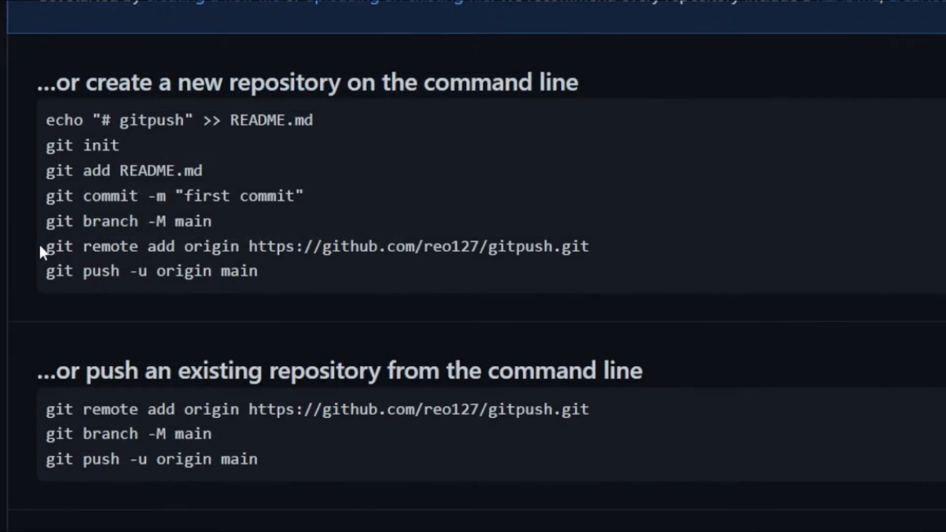
left_click_drag(39, 244, 146, 246)
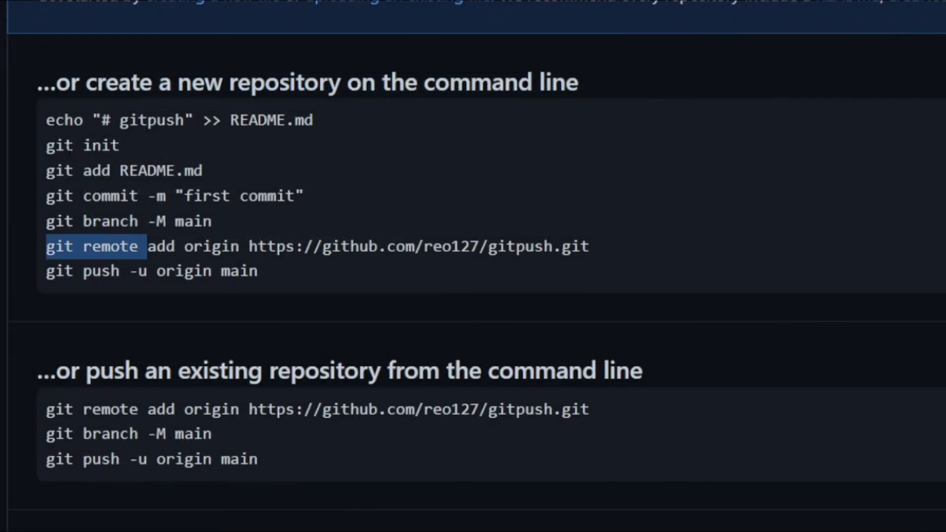
left_click_drag(45, 145, 118, 158)
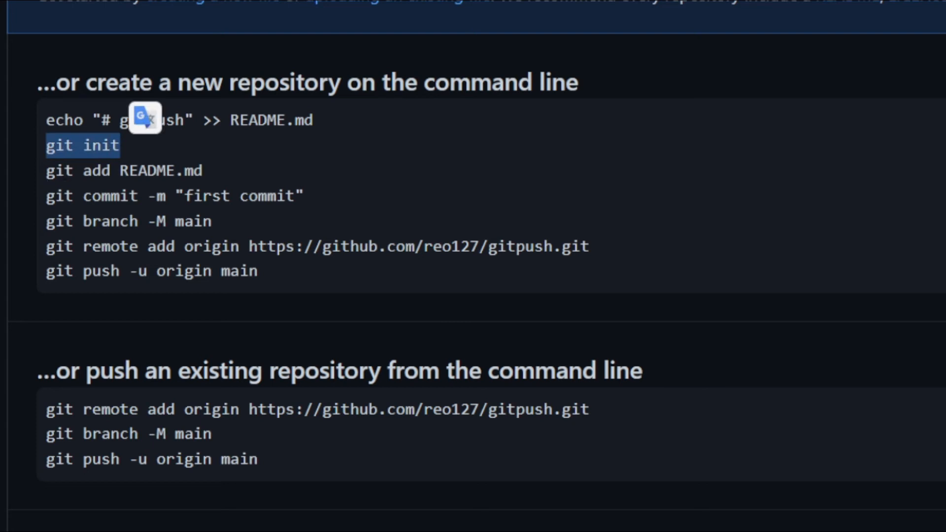
left_click_drag(45, 170, 185, 172)
left_click_drag(51, 196, 304, 197)
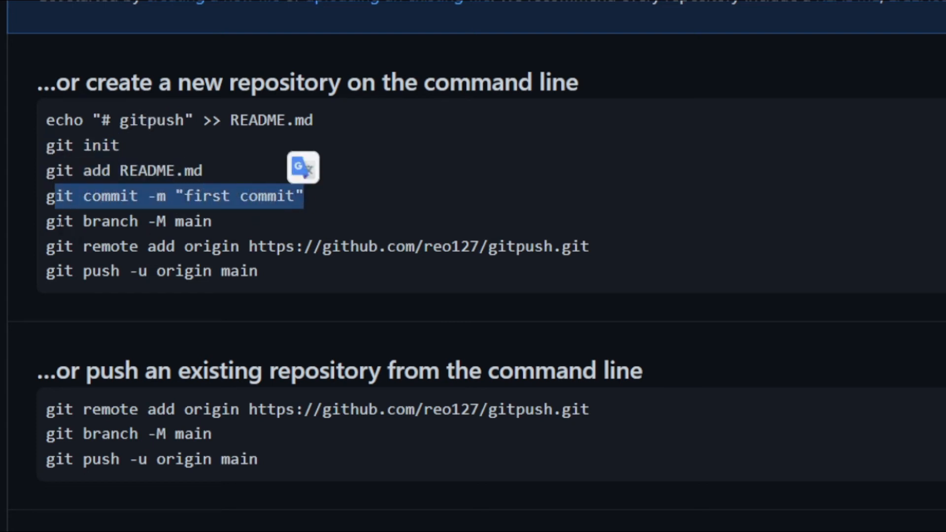
left_click_drag(34, 229, 221, 222)
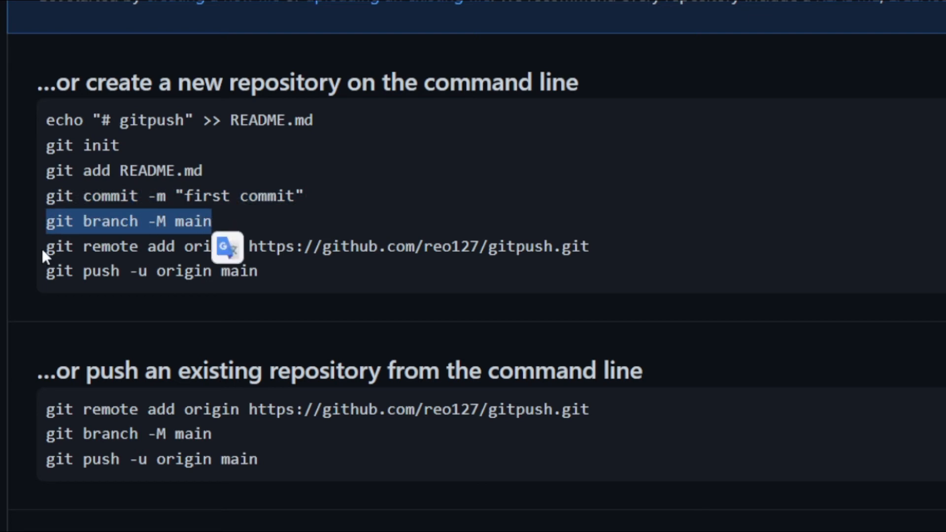
left_click_drag(43, 249, 601, 248)
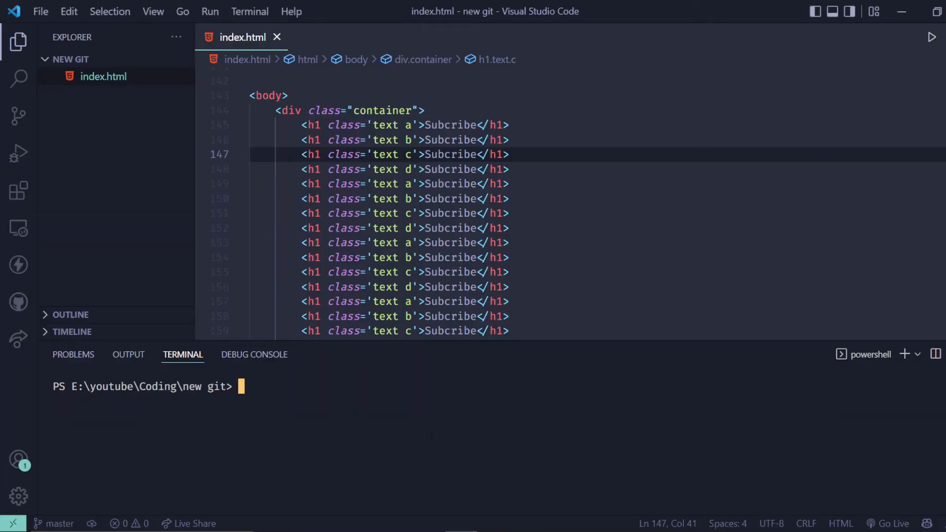
type("git remote add origin https://github.com/reo127/gitpush.git")
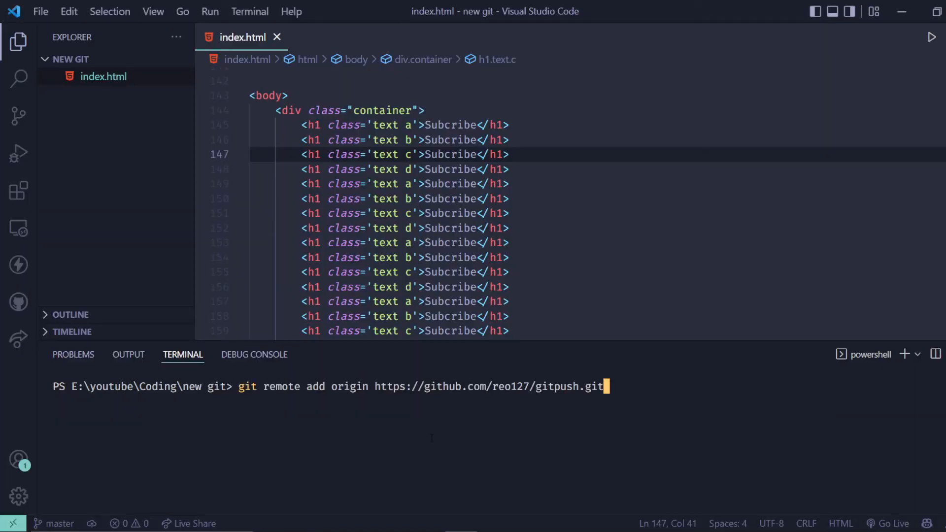
key("Return")
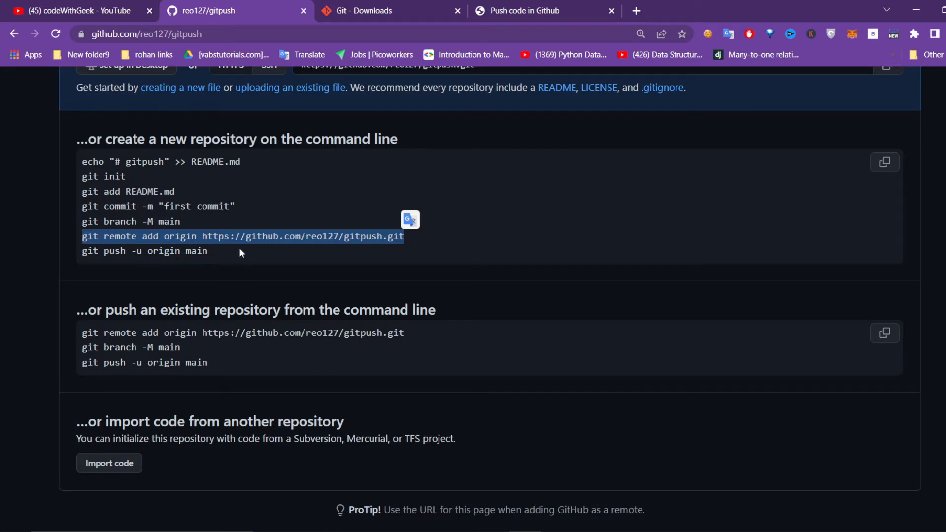
Copy GitHub's git push command, change its branch to master, and run git push -u origin master in the VS Code terminal
left_click_drag(240, 251, 103, 252)
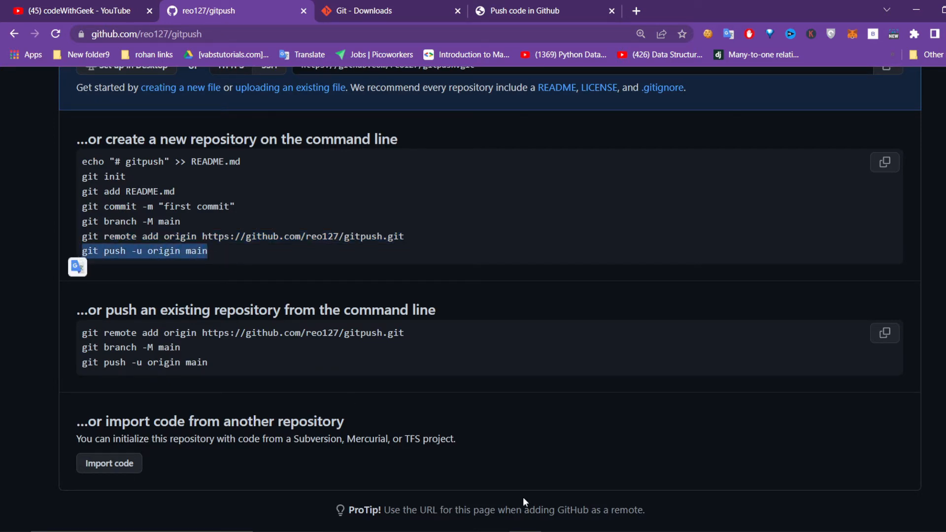
left_click(461, 531)
type("git push -u origin main")
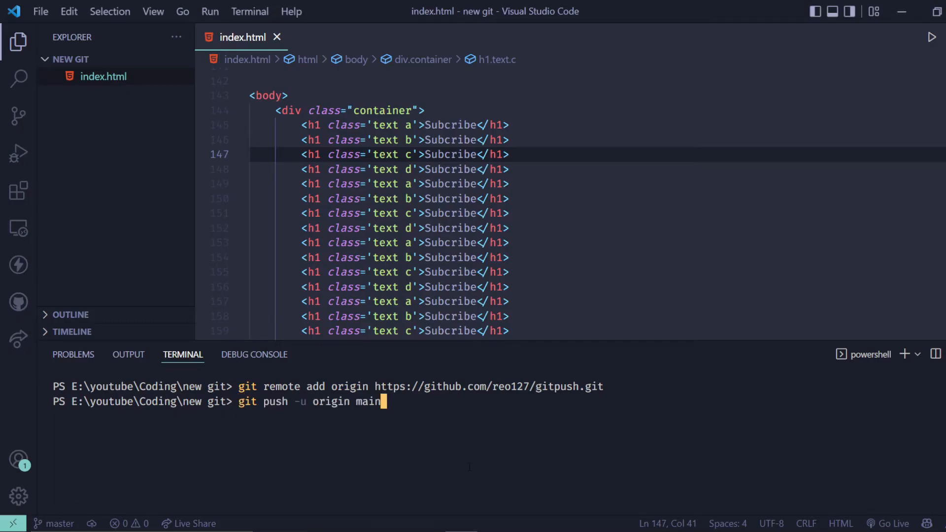
key("BackSpace")
key("BackSpace")
key("BackSpace")
key("BackSpace")
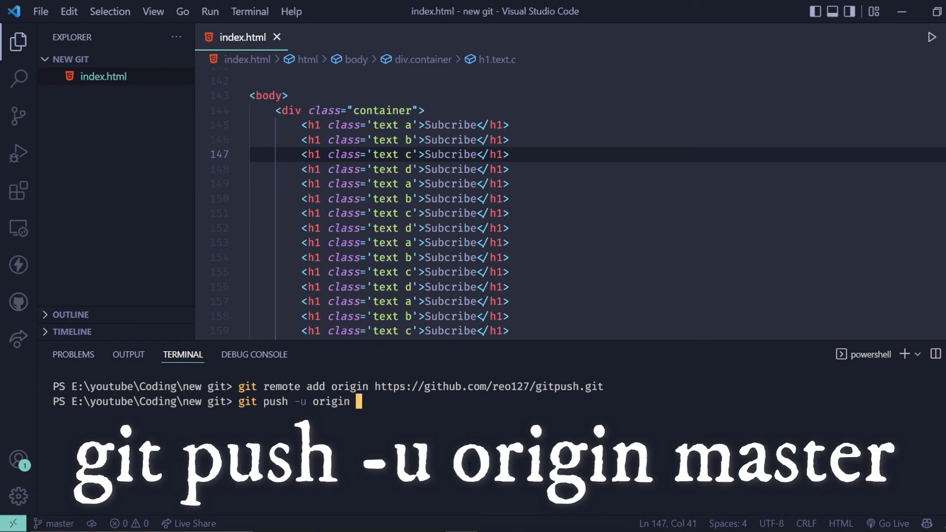
type("master")
key("Return")
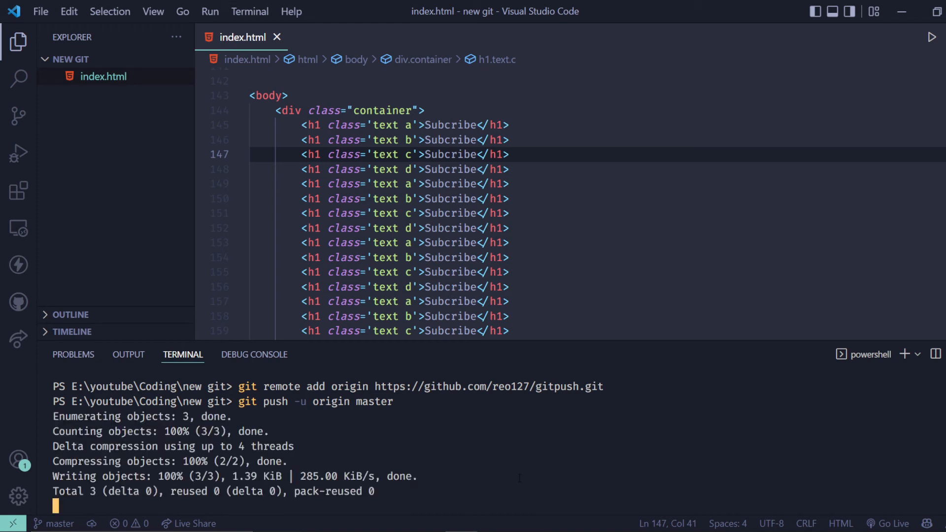
Switch to the browser, reload the gitpush repository page on GitHub to check for index.html, and open the repository's settings
key("alt+Tab")
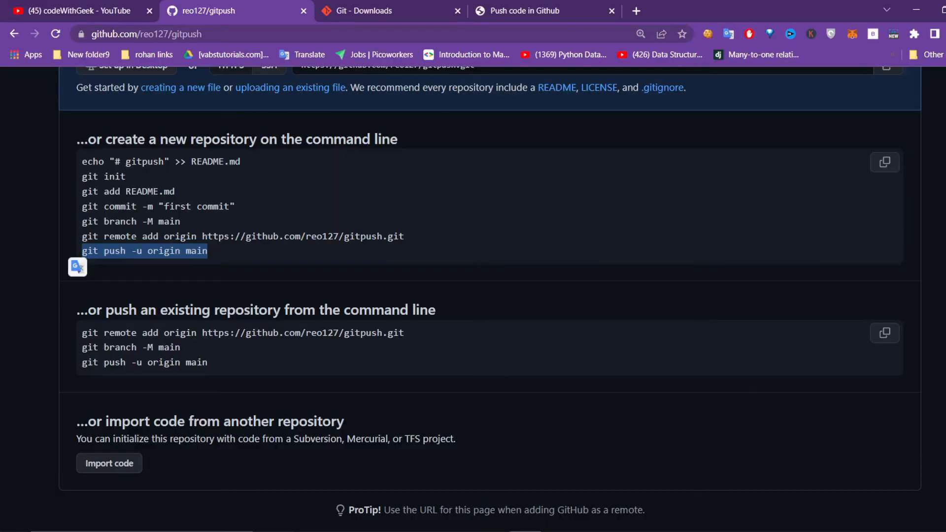
left_click(60, 34)
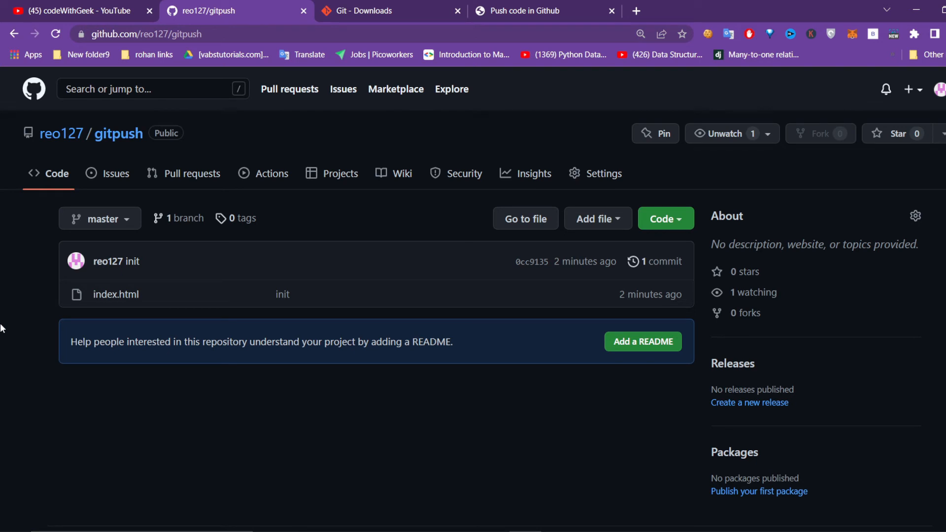
double_click(95, 296)
left_click(4, 322)
left_click(598, 179)
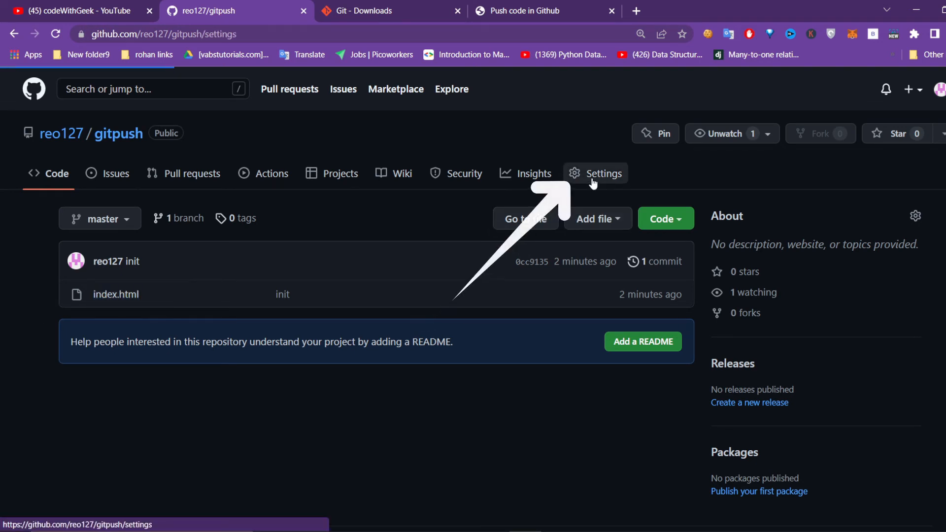
In the repository's Pages settings, set the GitHub Pages source to the master branch with the / (root) folder and save it
scroll(256, 360, "down", 4)
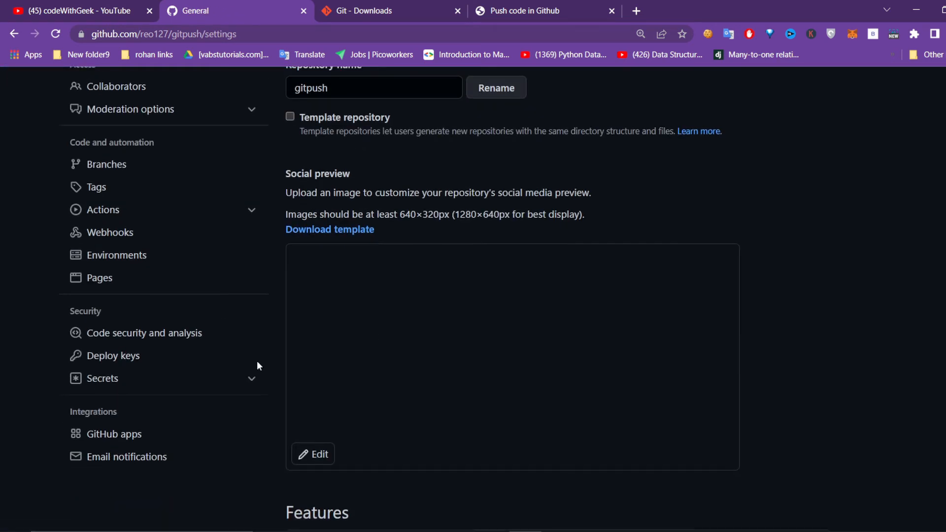
left_click(94, 278)
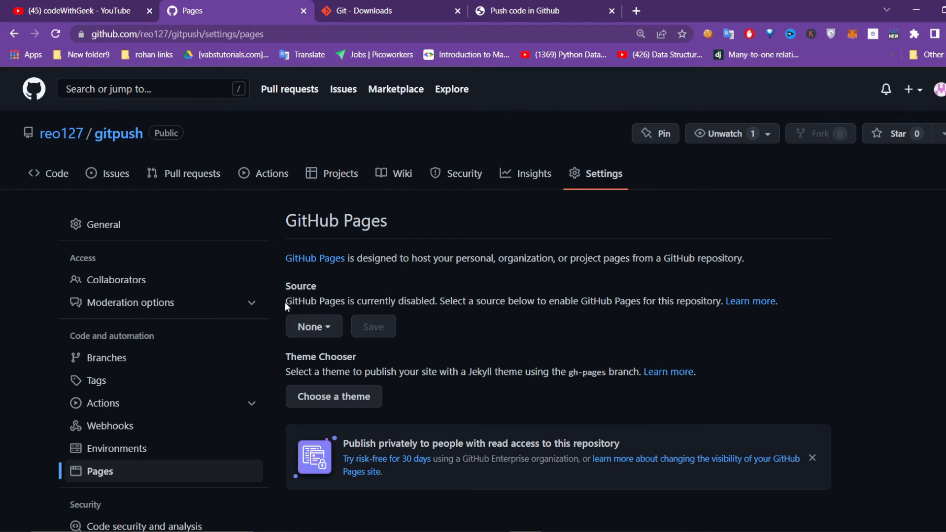
left_click_drag(285, 301, 450, 301)
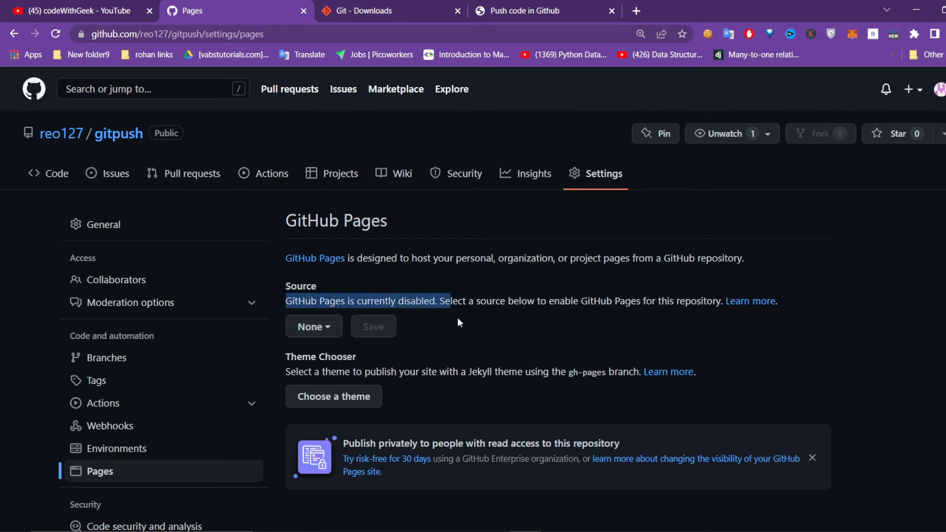
left_click(328, 327)
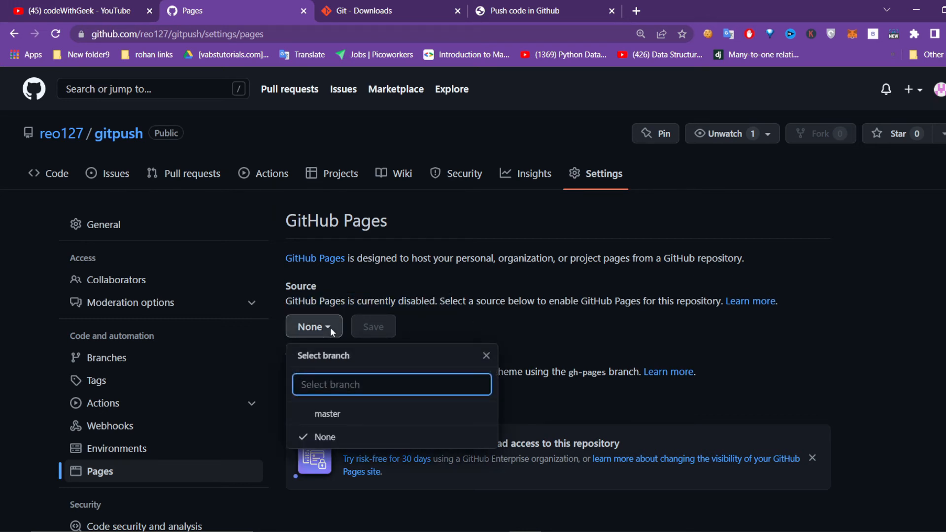
left_click(335, 414)
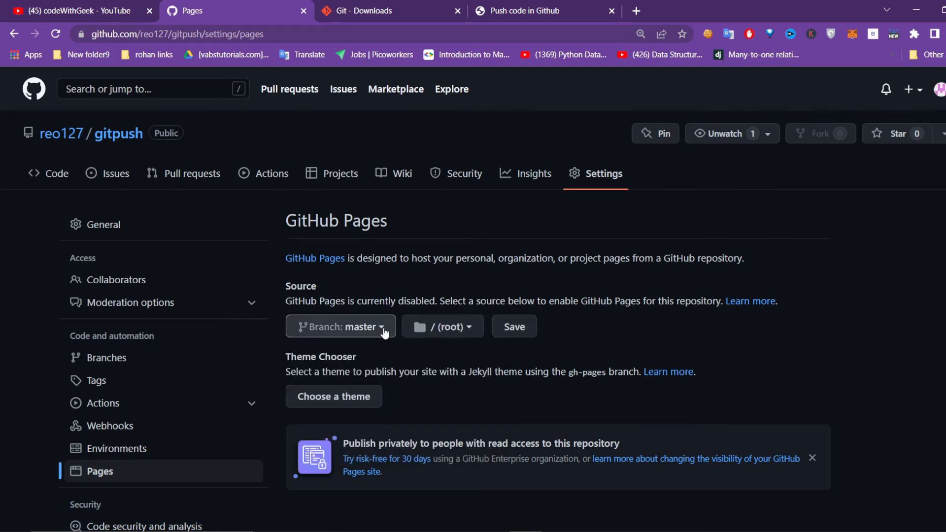
left_click(525, 330)
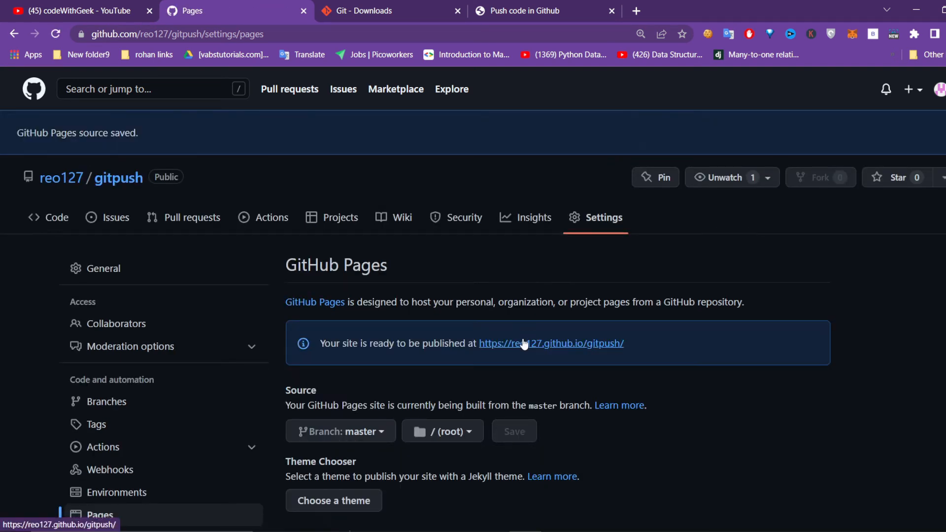
Open the gitpush site's GitHub Pages link in a new tab, check the page and its address, and close that tab
middle_click(524, 344)
left_click(371, 7)
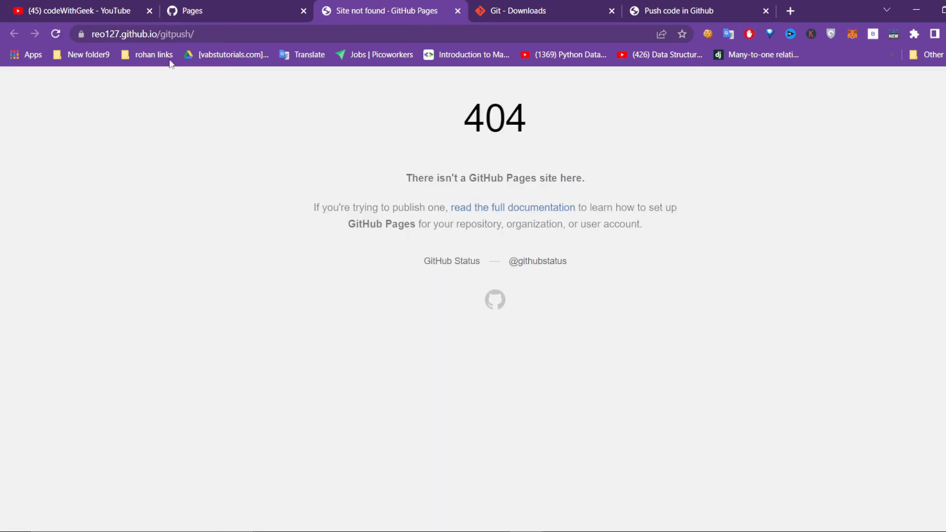
left_click_drag(195, 33, 64, 34)
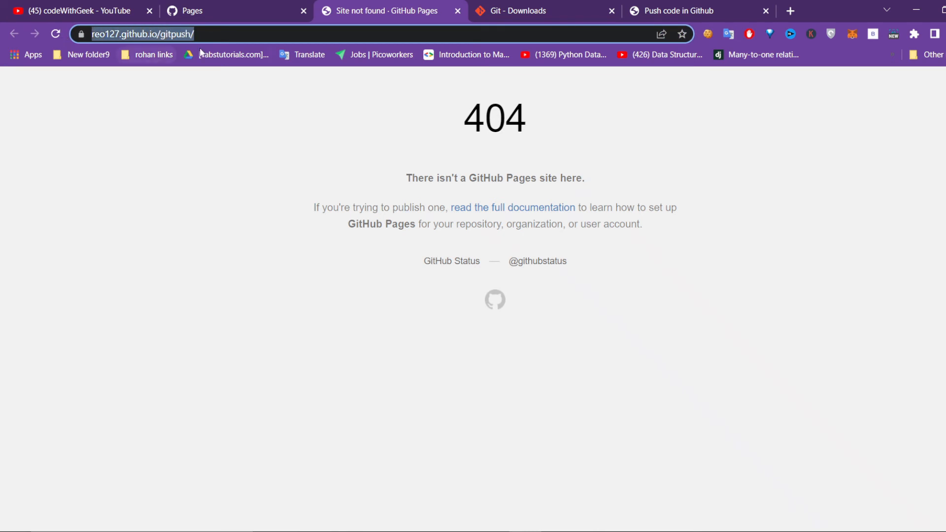
left_click(224, 33)
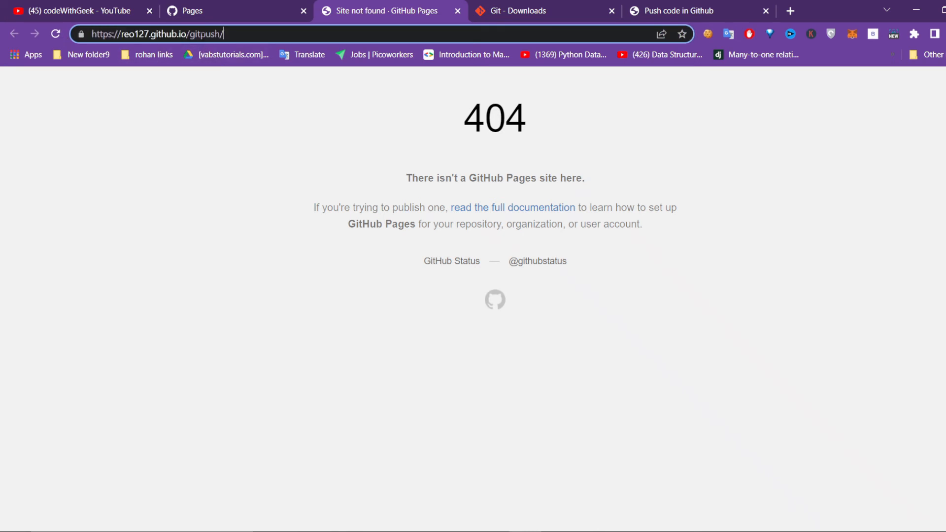
left_click(458, 11)
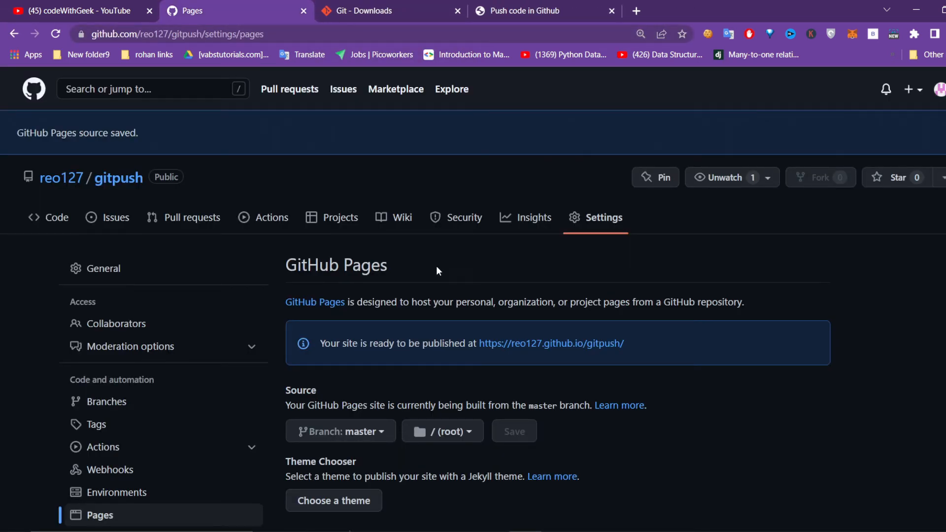
Review the GitHub Pages settings and reload them to check the site's publishing status
scroll(483, 284, "down", 1)
scroll(483, 285, "down", 2)
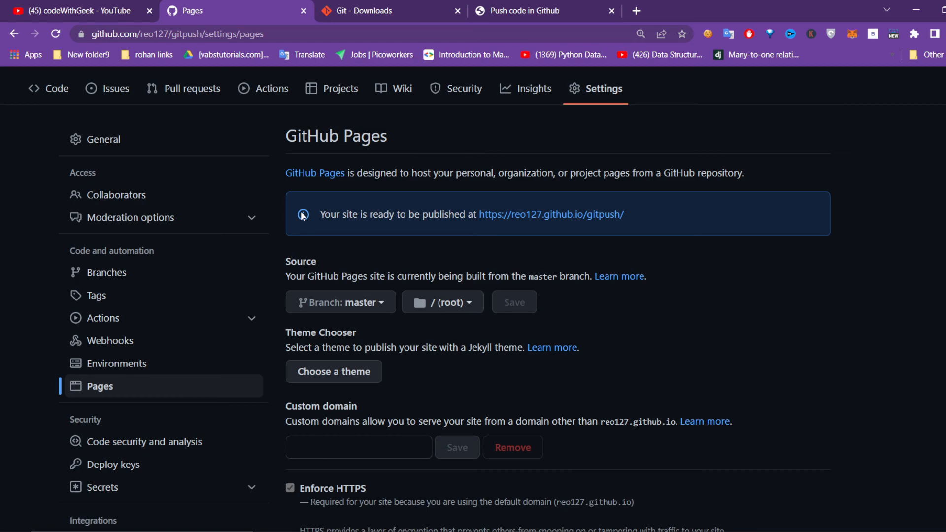
left_click(56, 34)
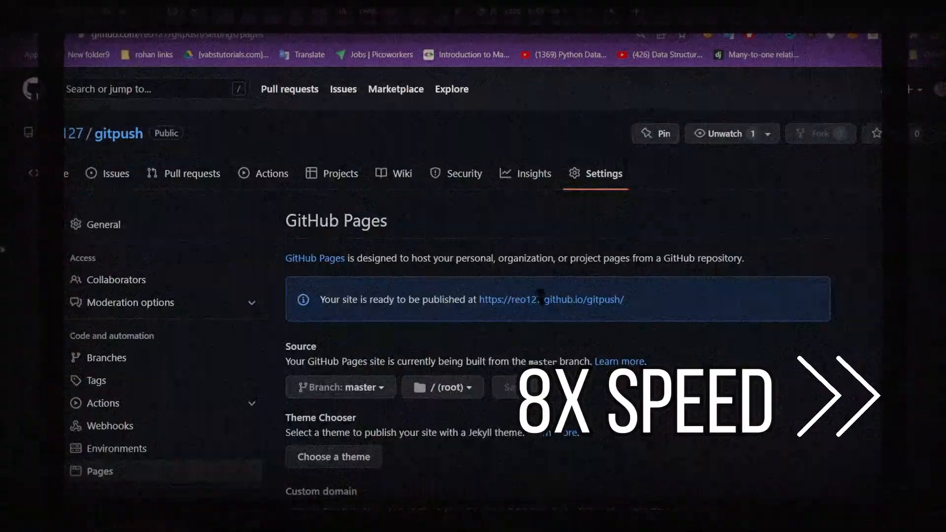
Open the gitpush site from its GitHub Pages link again, check its address, reload it, and inspect the page's animated text
left_click(540, 299)
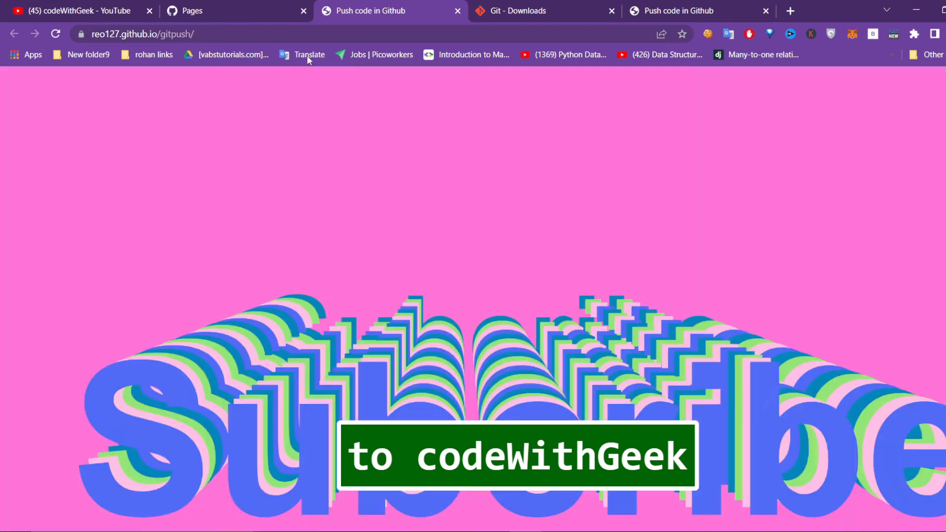
left_click(148, 34)
left_click(208, 29)
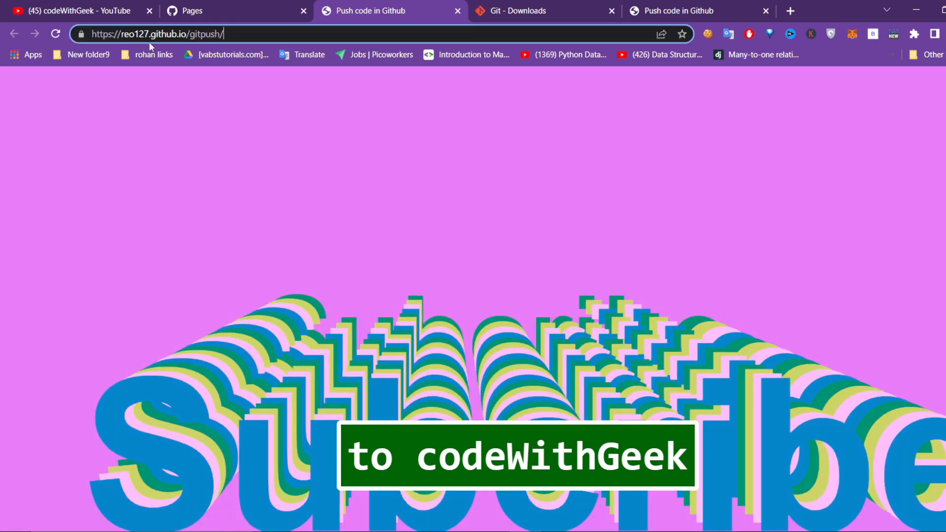
left_click(56, 34)
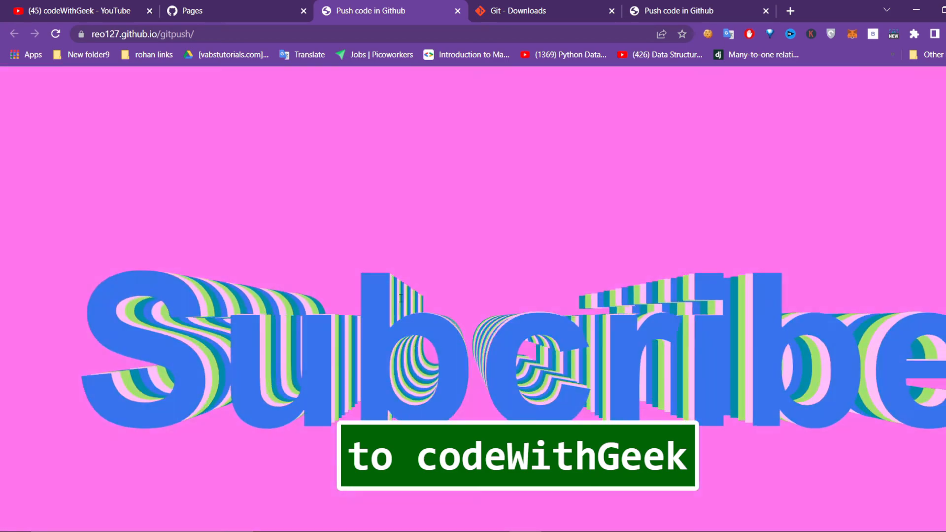
left_click_drag(908, 325, 59, 331)
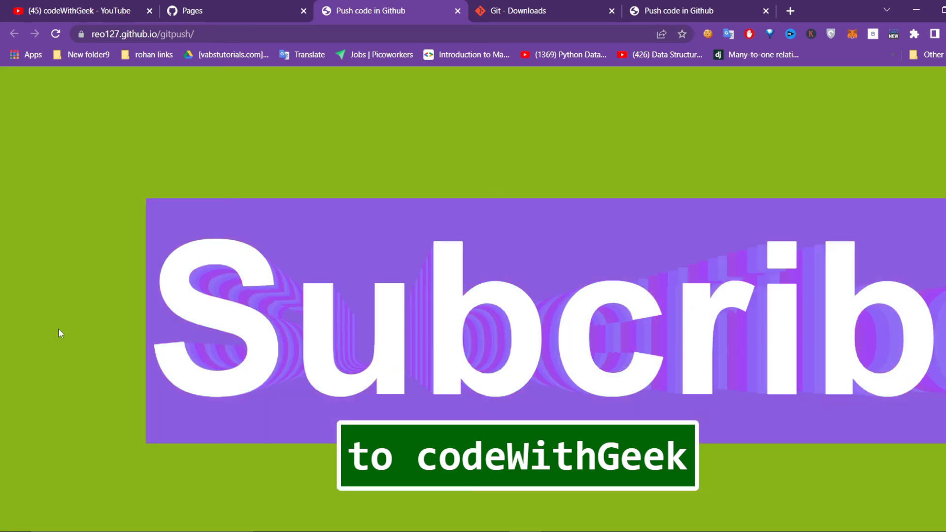
left_click(75, 342)
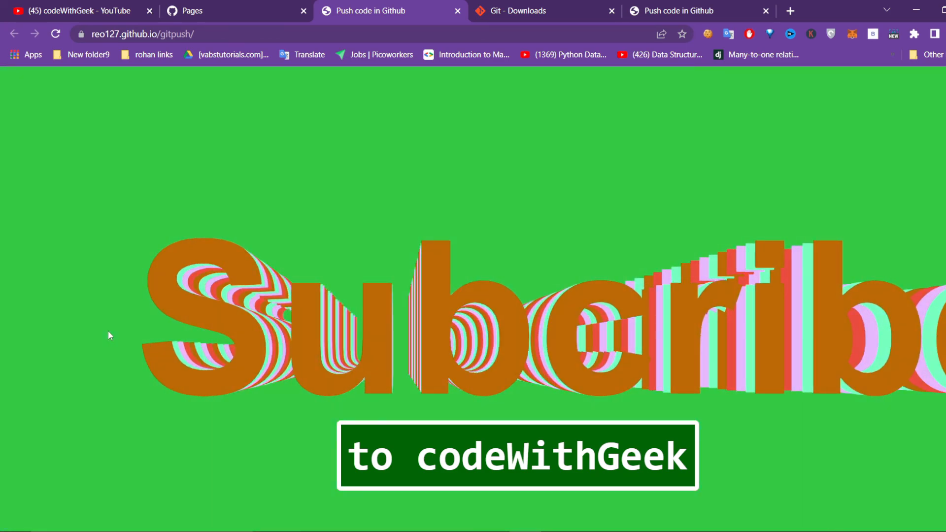